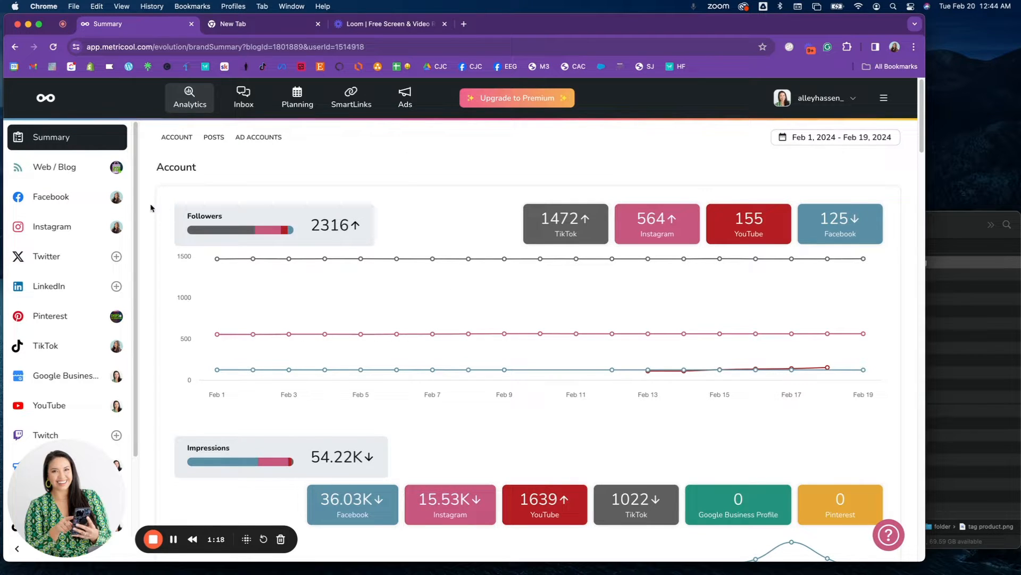
# Start a new Instagram post in the planning calendar and add the image tag product.png from the folder window.
pyautogui.scroll(-5, 164, 353)
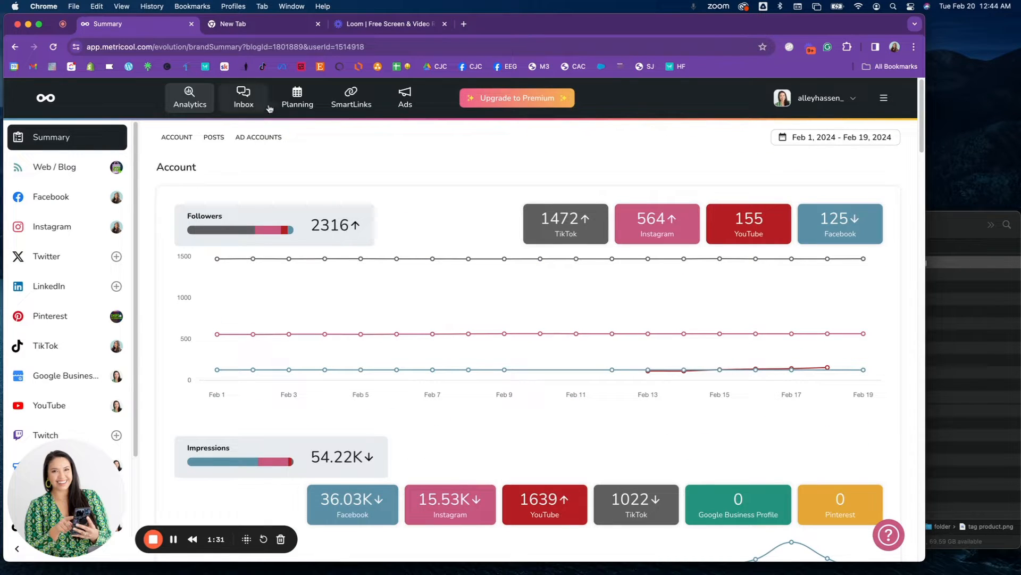
pyautogui.click(301, 103)
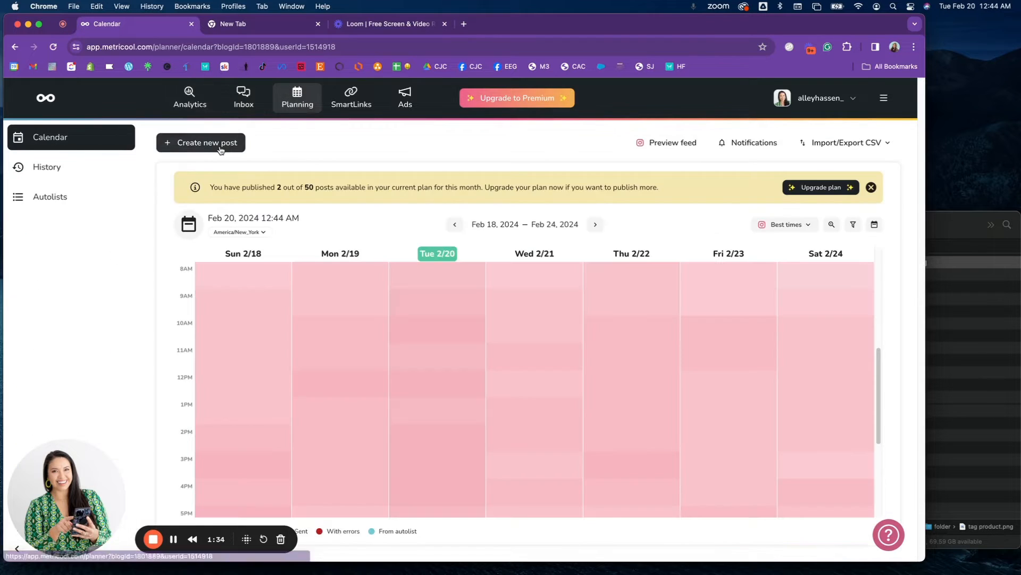
pyautogui.click(221, 149)
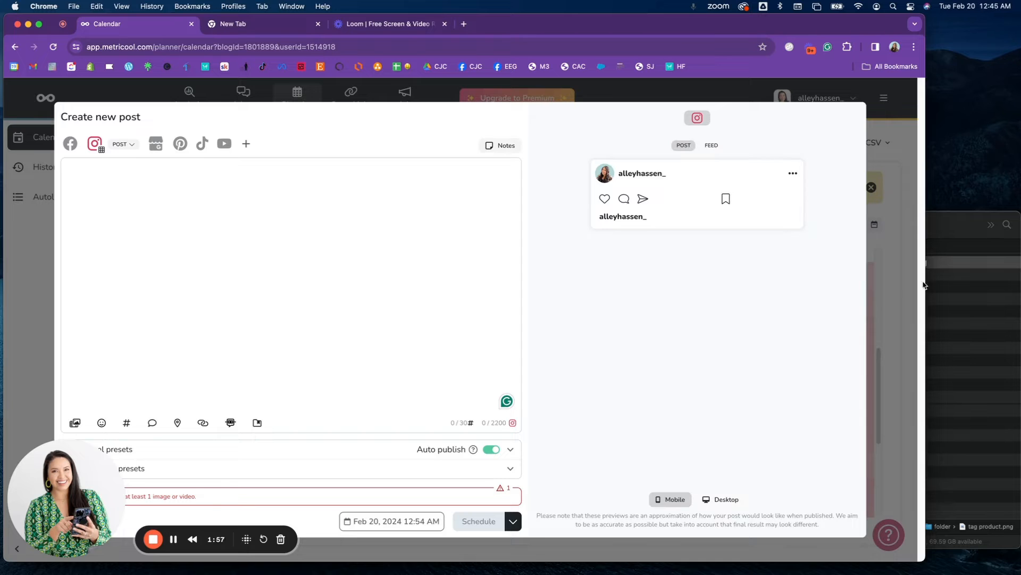
pyautogui.click(970, 308)
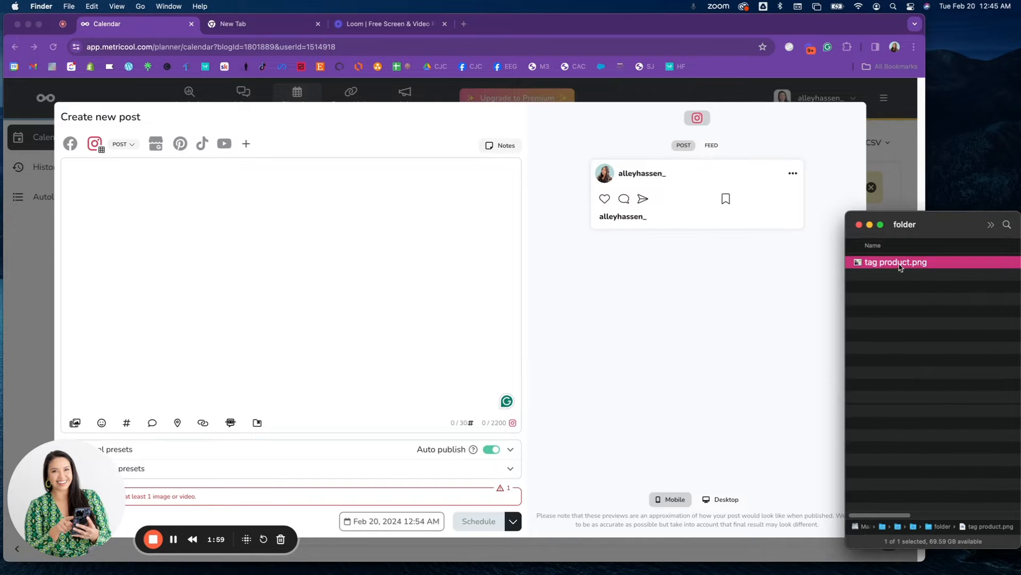
pyautogui.moveTo(900, 267); pyautogui.dragTo(312, 309)
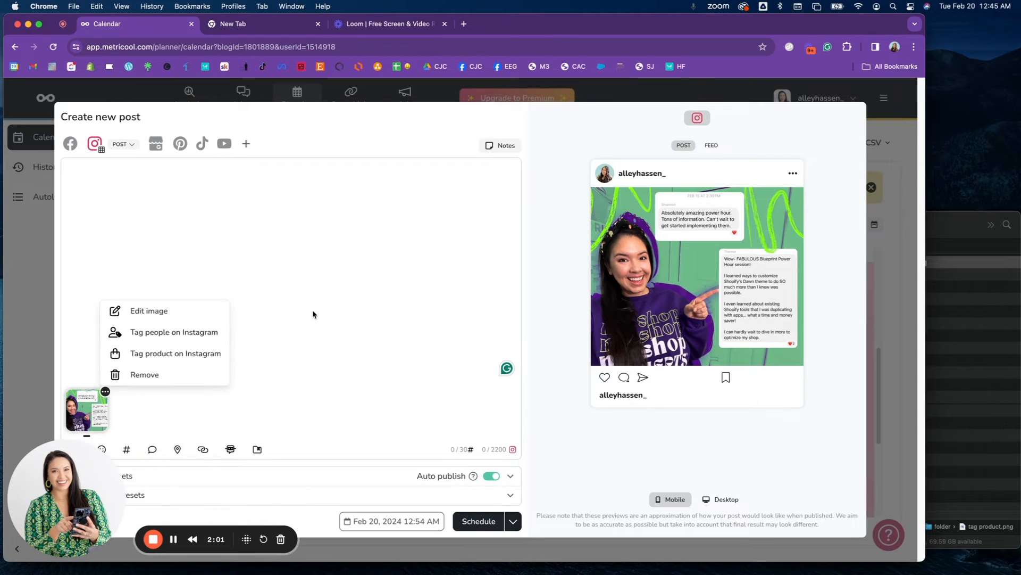
pyautogui.click(340, 320)
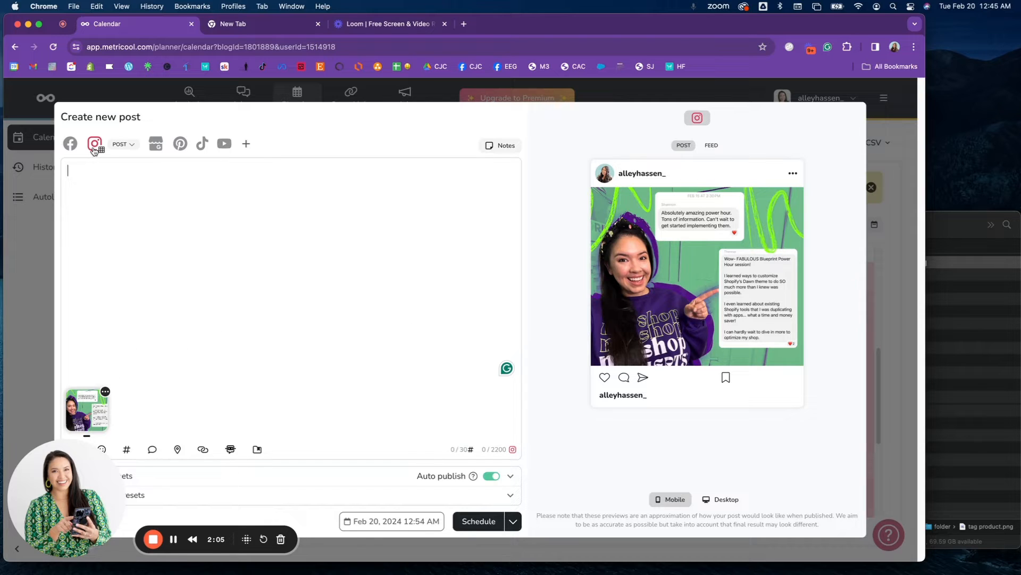
pyautogui.click(121, 144)
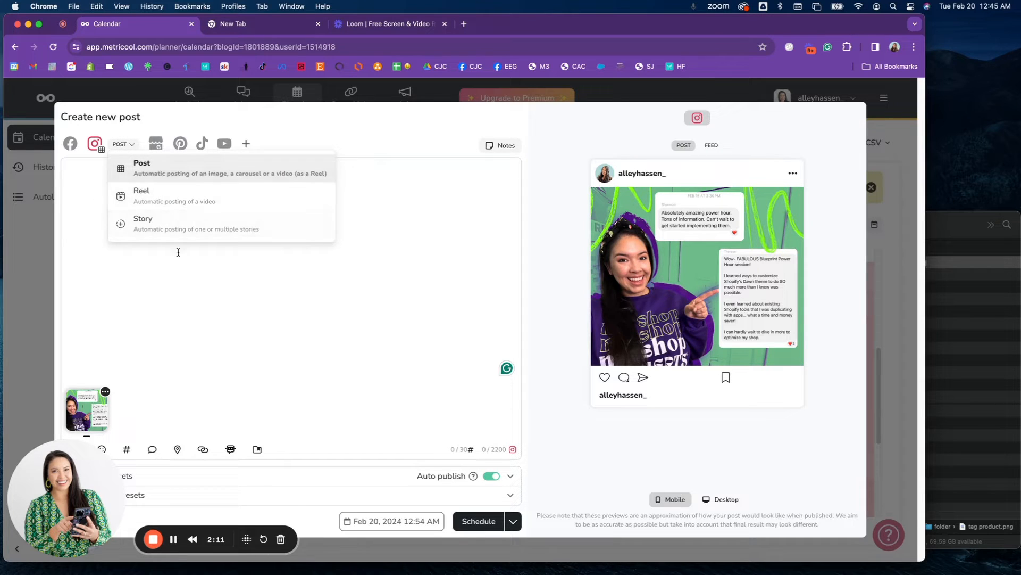
pyautogui.click(254, 279)
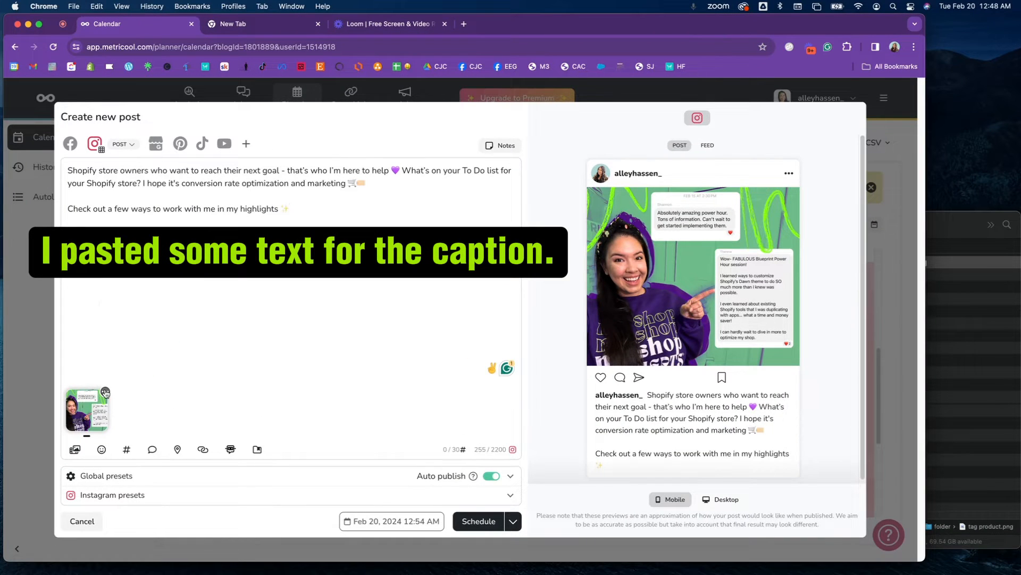
# Tag the MyShopConverts™ Crewneck Sweatshirt product on the post image, placing the tag at the top of the sweatshirt, and save it.
pyautogui.click(105, 393)
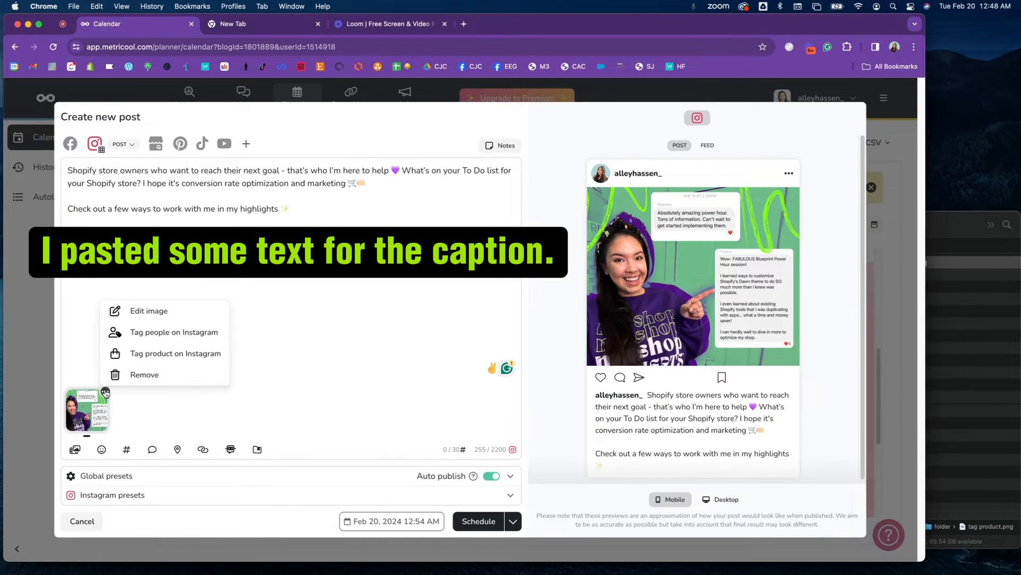
pyautogui.click(173, 355)
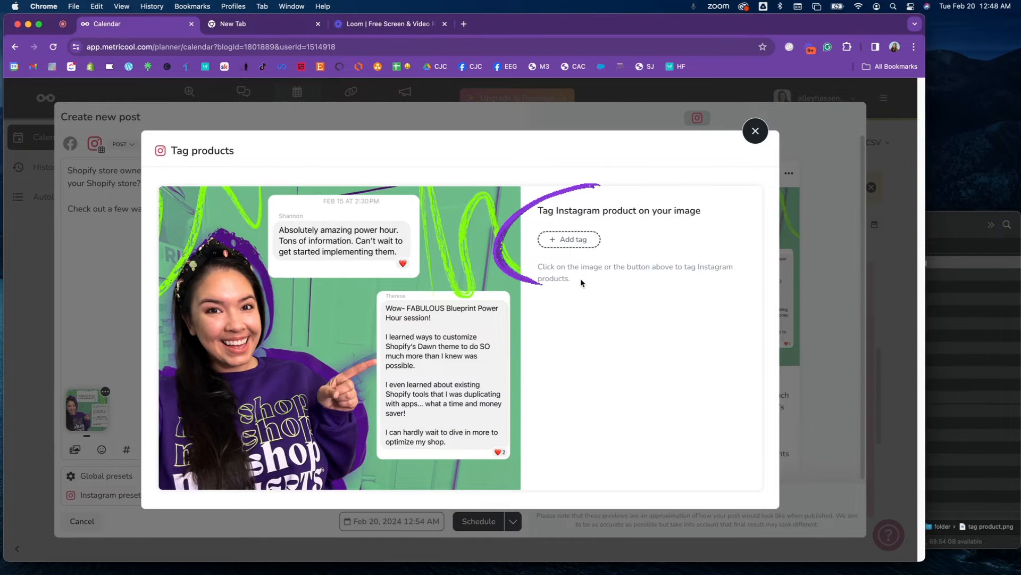
pyautogui.click(567, 240)
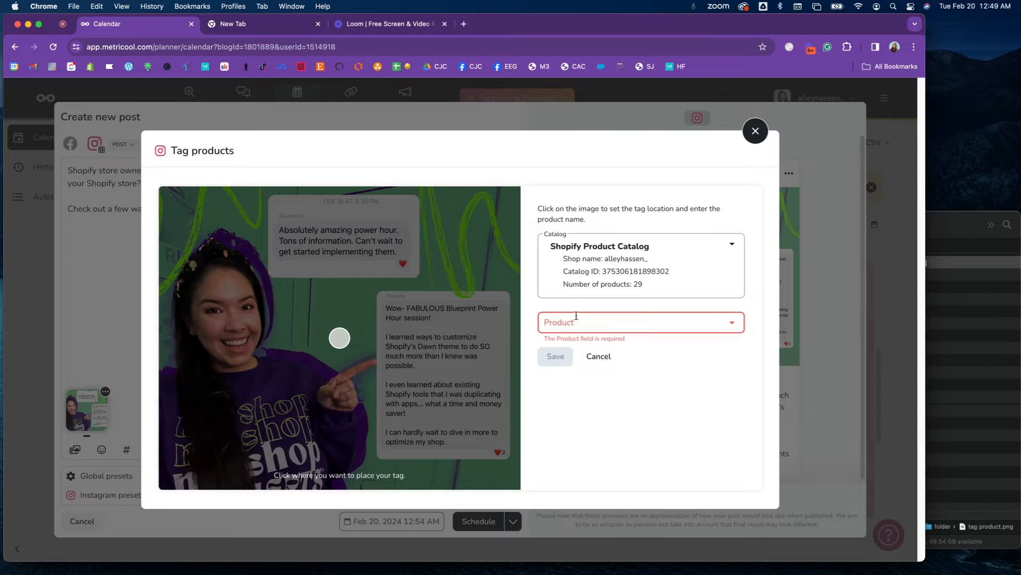
pyautogui.click(641, 325)
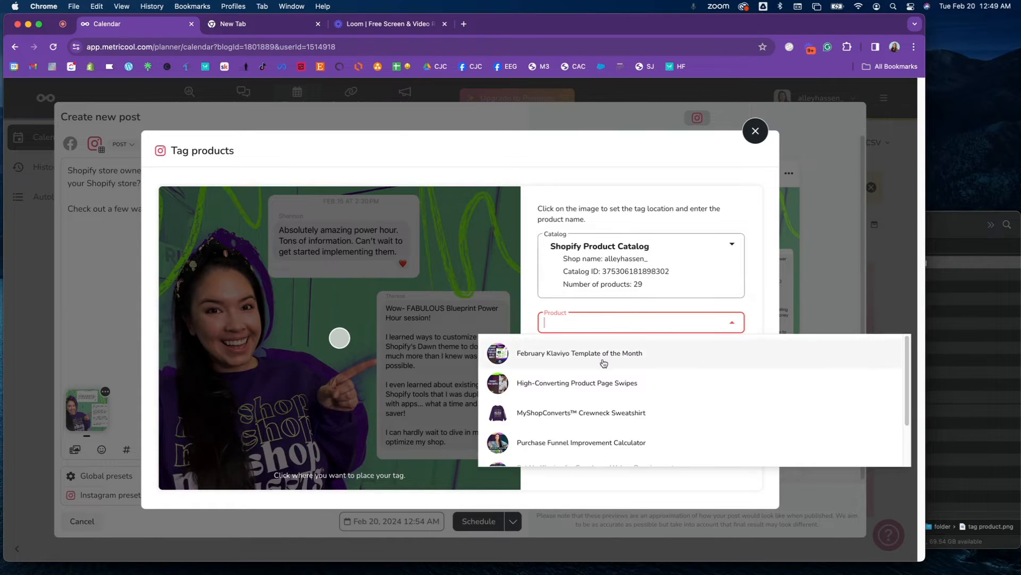
pyautogui.click(531, 419)
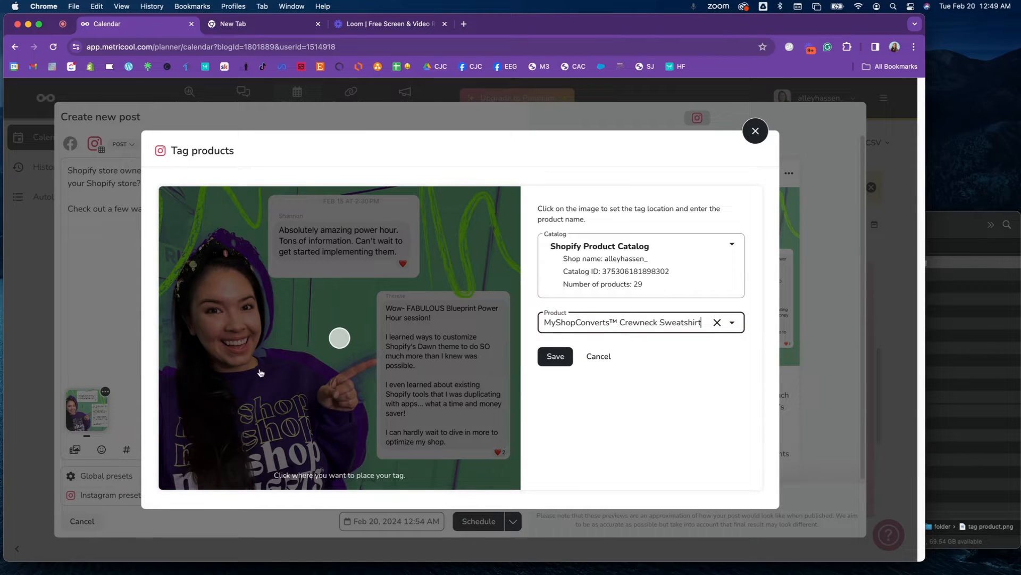
pyautogui.click(215, 382)
pyautogui.click(230, 380)
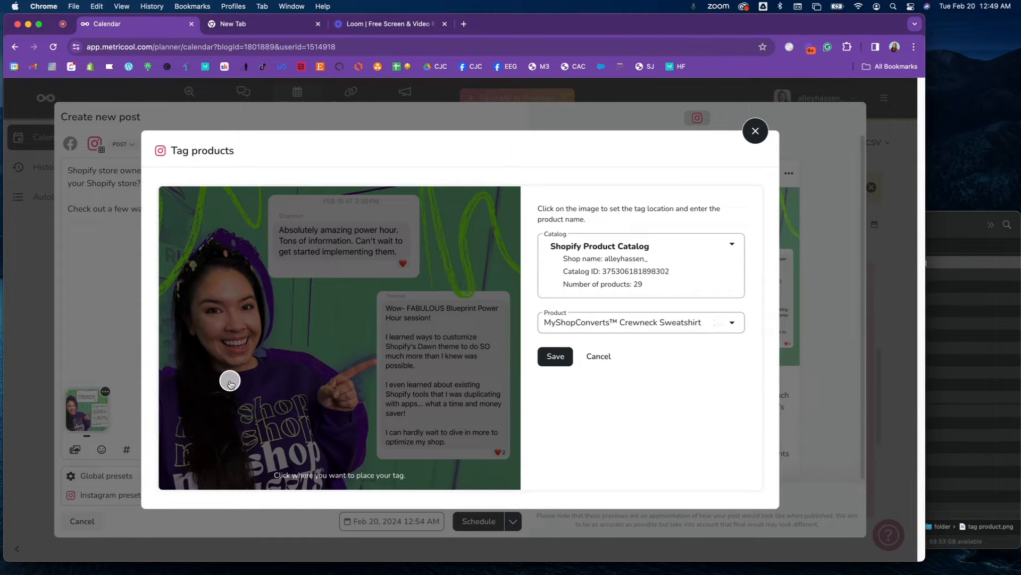
pyautogui.click(552, 364)
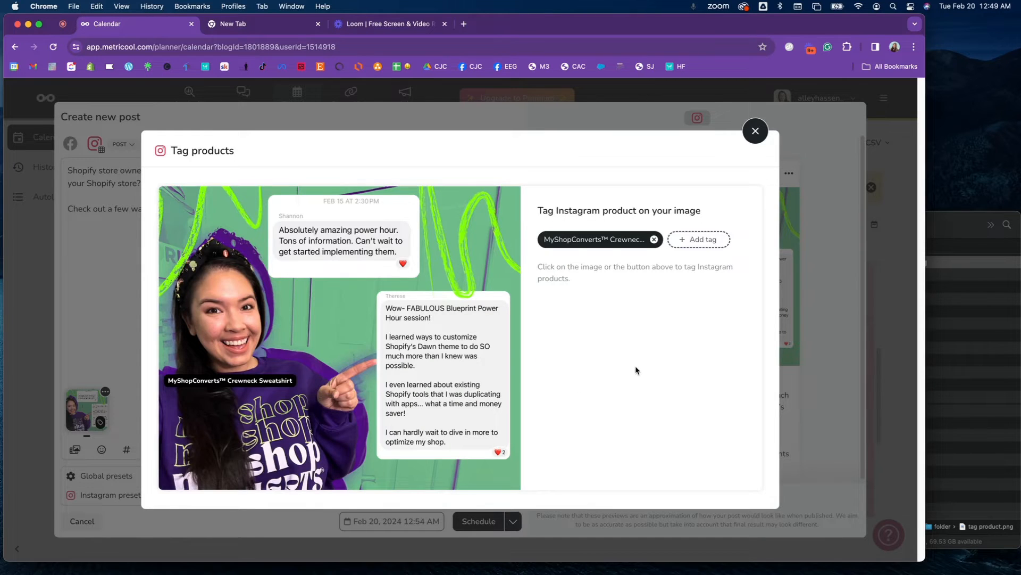
# Tag February Klaviyo Template of the Month on the image's upper message bubble, and remove that tag again.
pyautogui.click(686, 240)
pyautogui.click(648, 322)
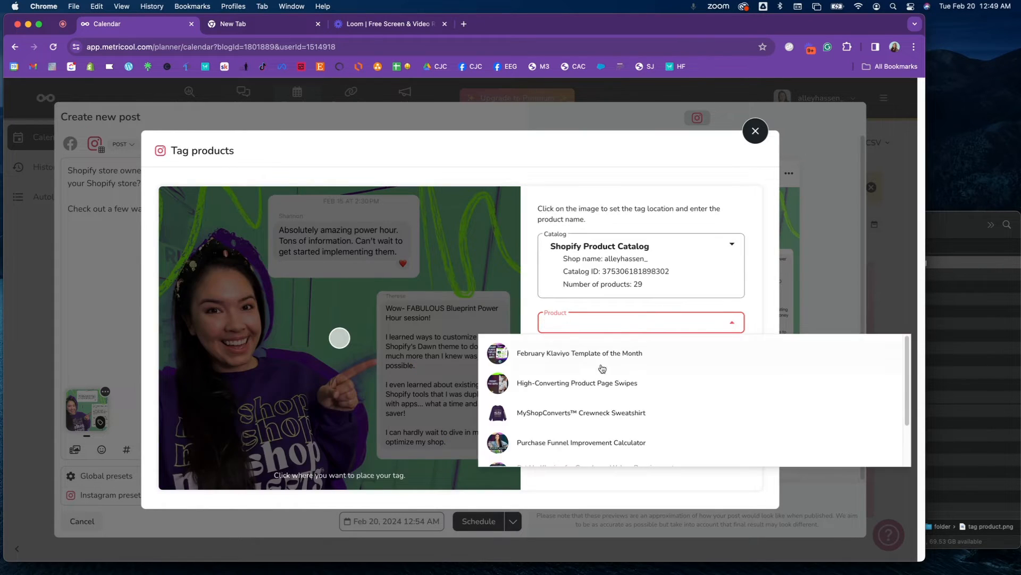
pyautogui.click(600, 366)
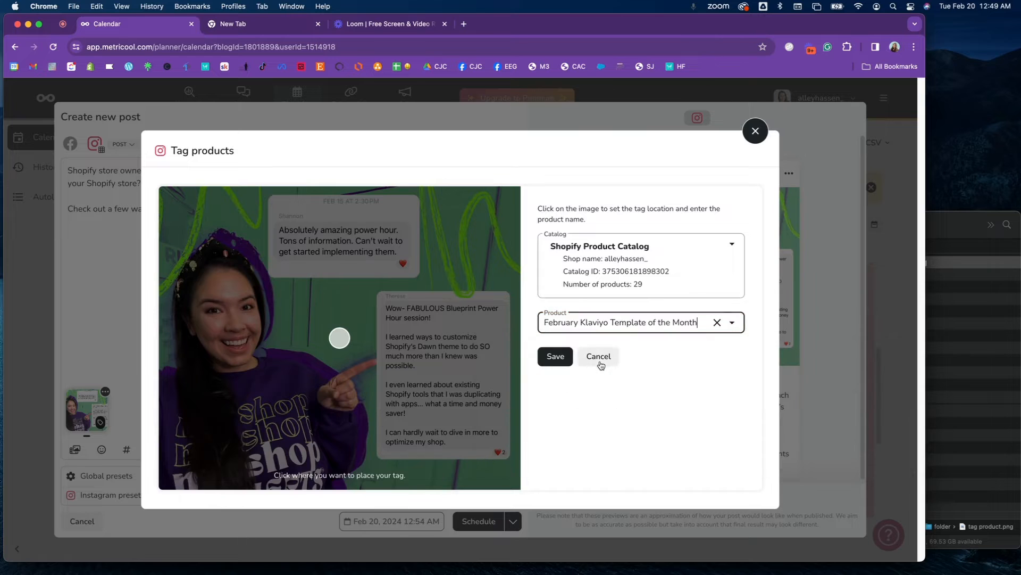
pyautogui.click(336, 273)
pyautogui.click(556, 356)
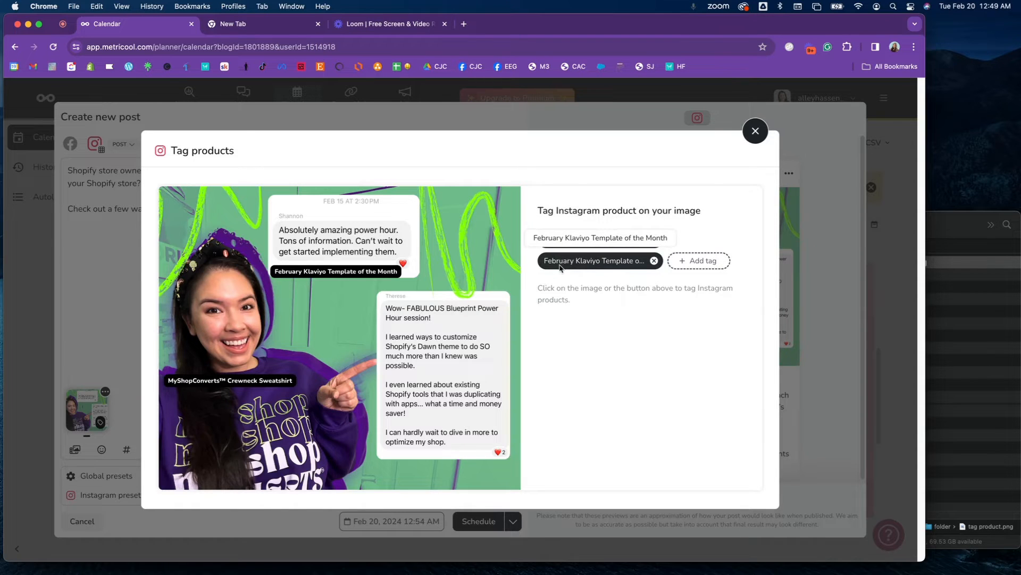
pyautogui.click(654, 261)
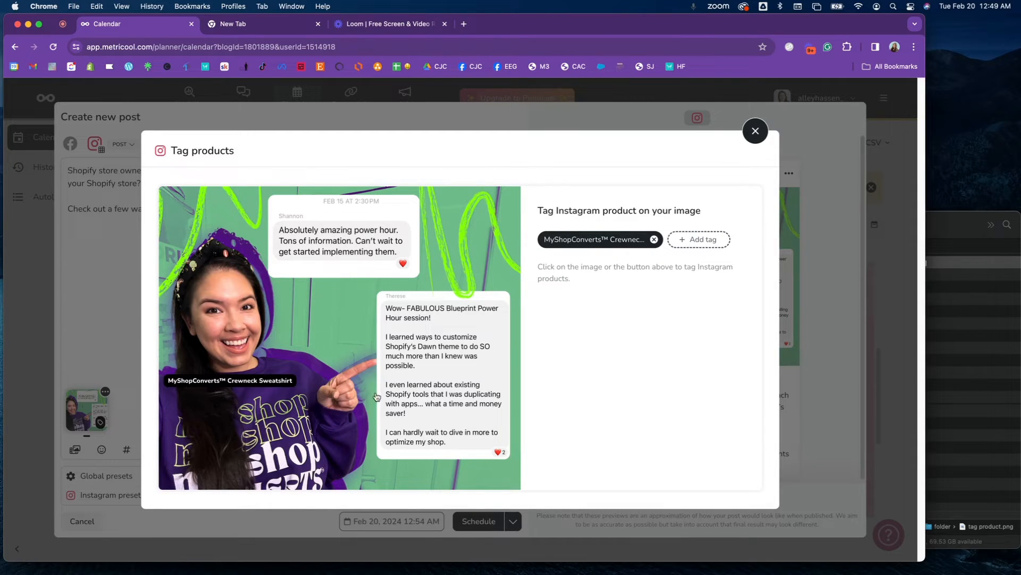
# Close the product tagging, reopening it once from the post image to check its tags.
pyautogui.click(755, 131)
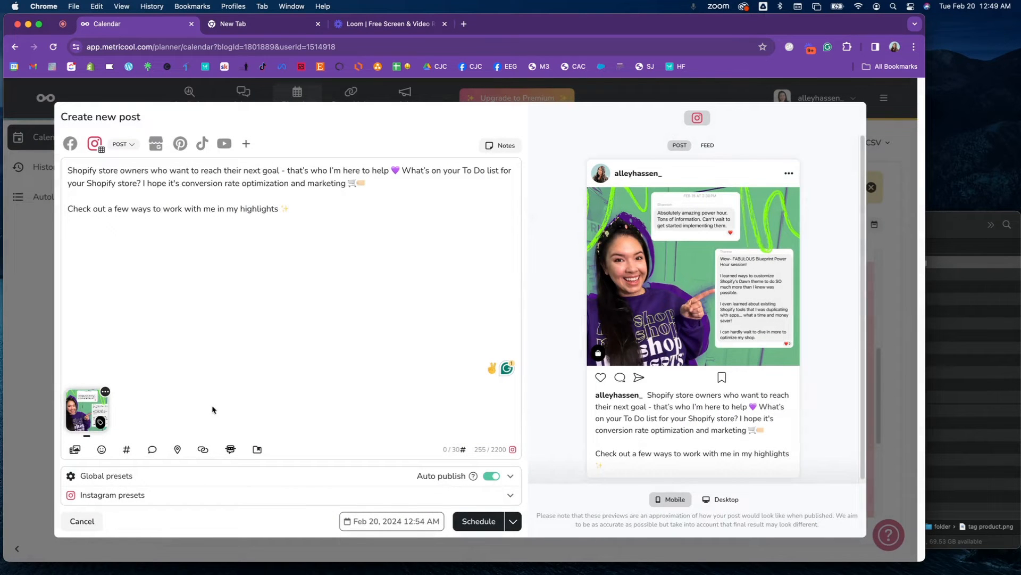
pyautogui.click(106, 392)
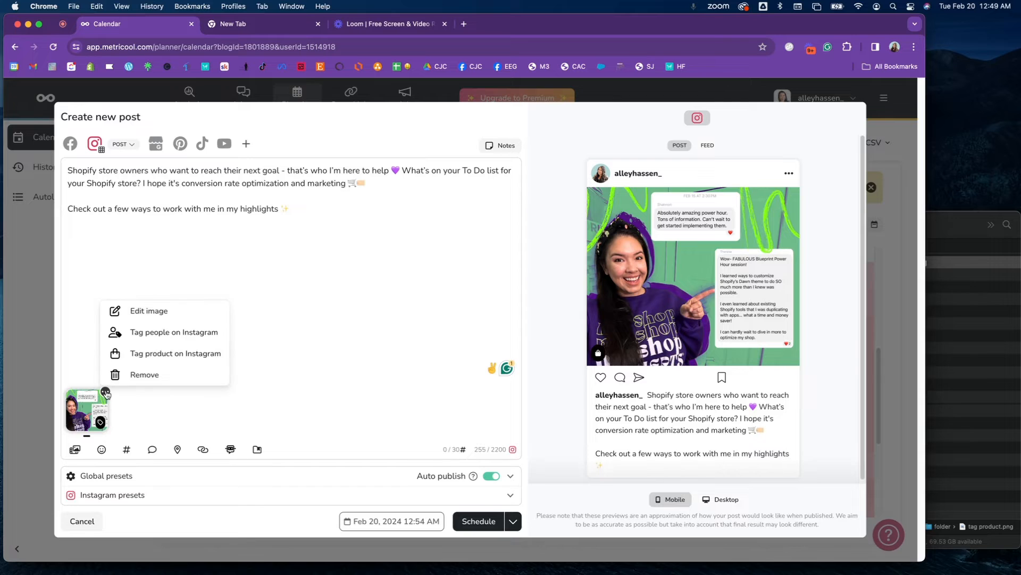
pyautogui.click(150, 353)
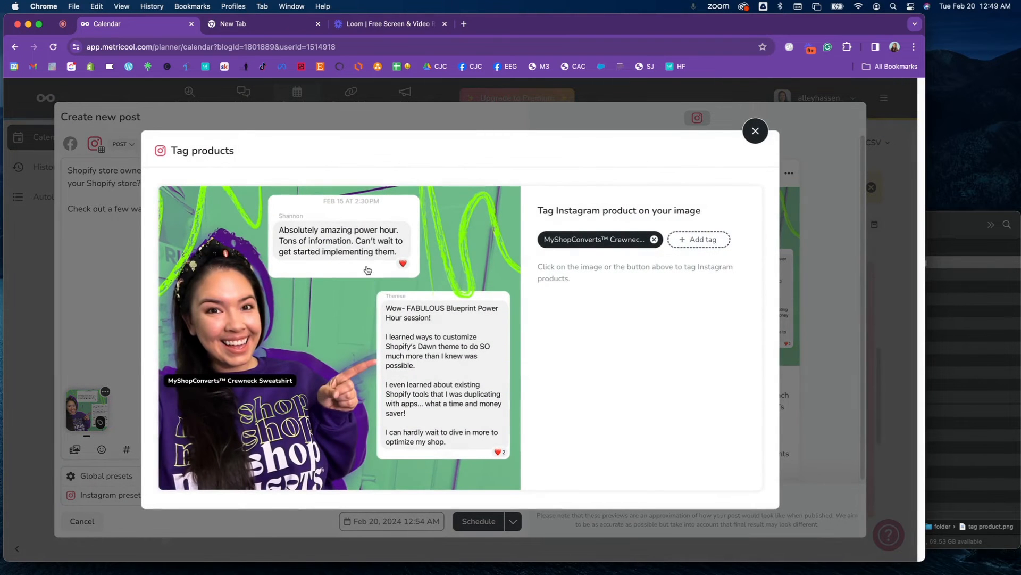
pyautogui.click(755, 131)
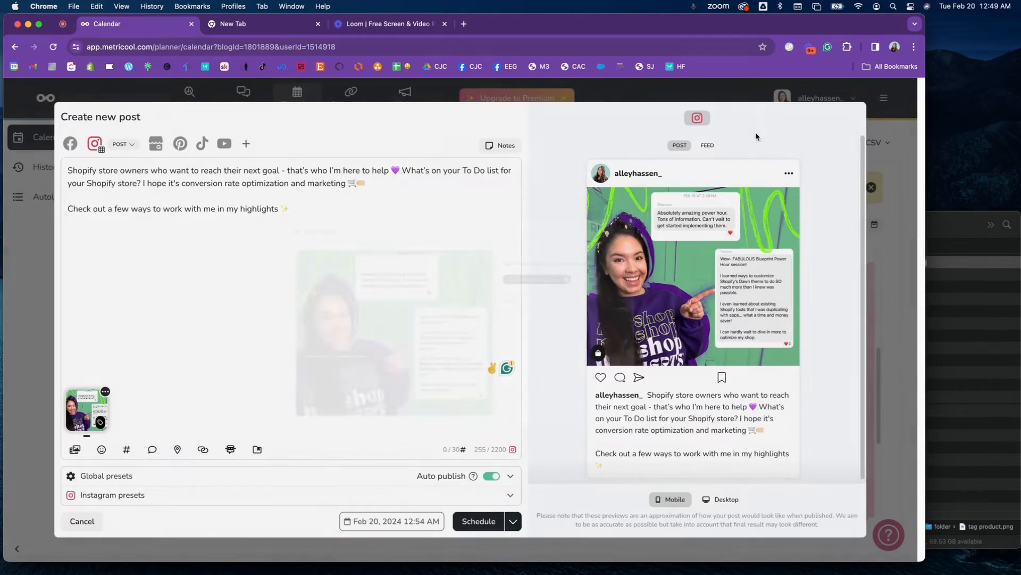
# Add the hashtags #shopifyseller, #shopifymarketing and #shopifytips on a new line at the end of the caption.
pyautogui.write('#')
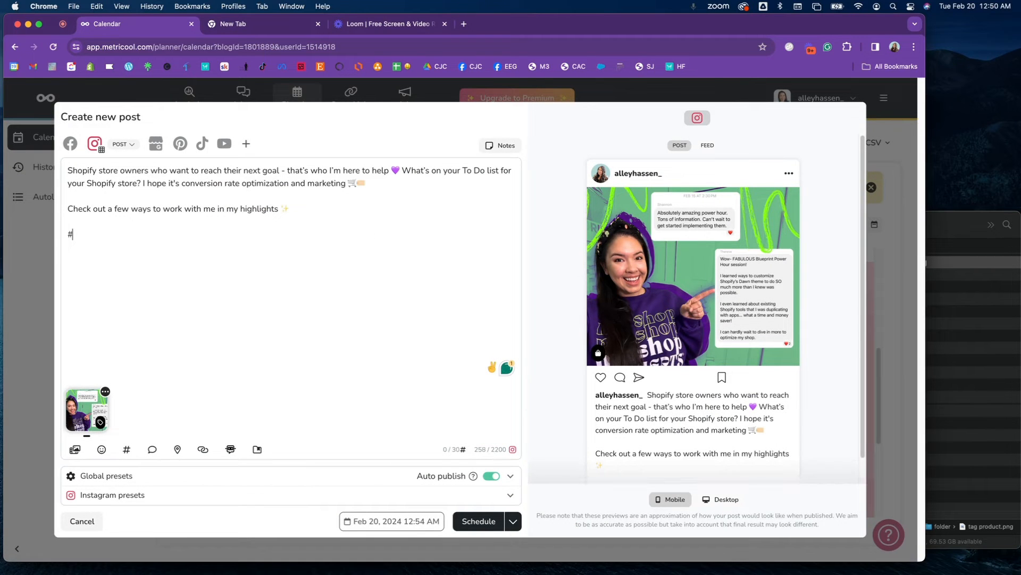
pyautogui.write('shopify')
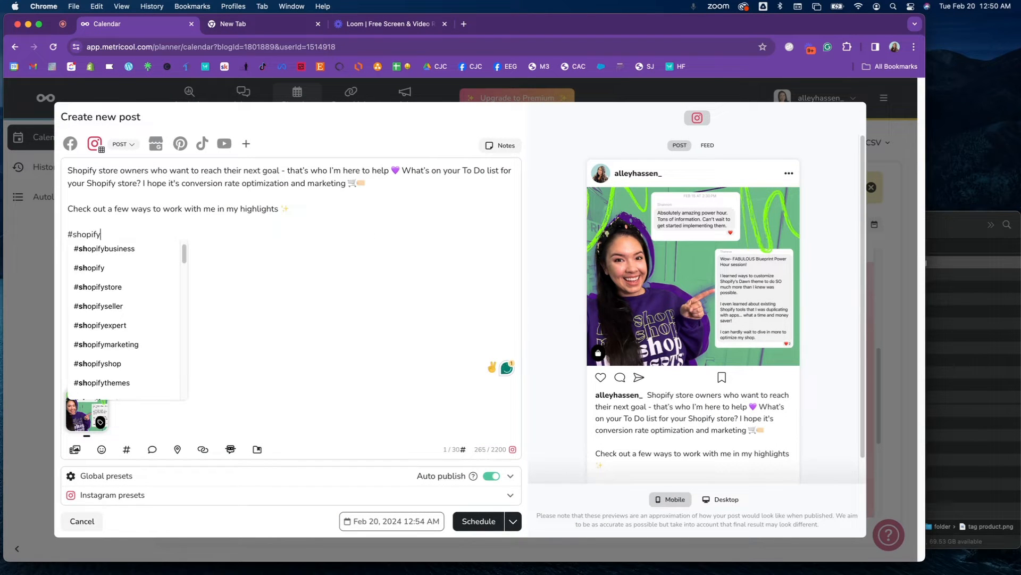
pyautogui.click(81, 309)
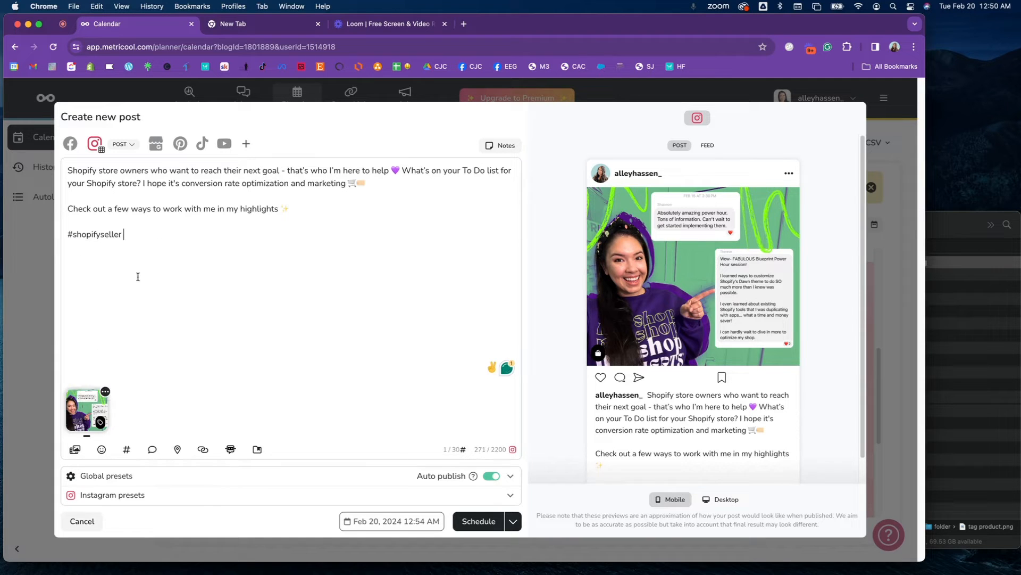
pyautogui.write('#sh')
pyautogui.click(162, 353)
pyautogui.write('#shopifymarketing #shopify')
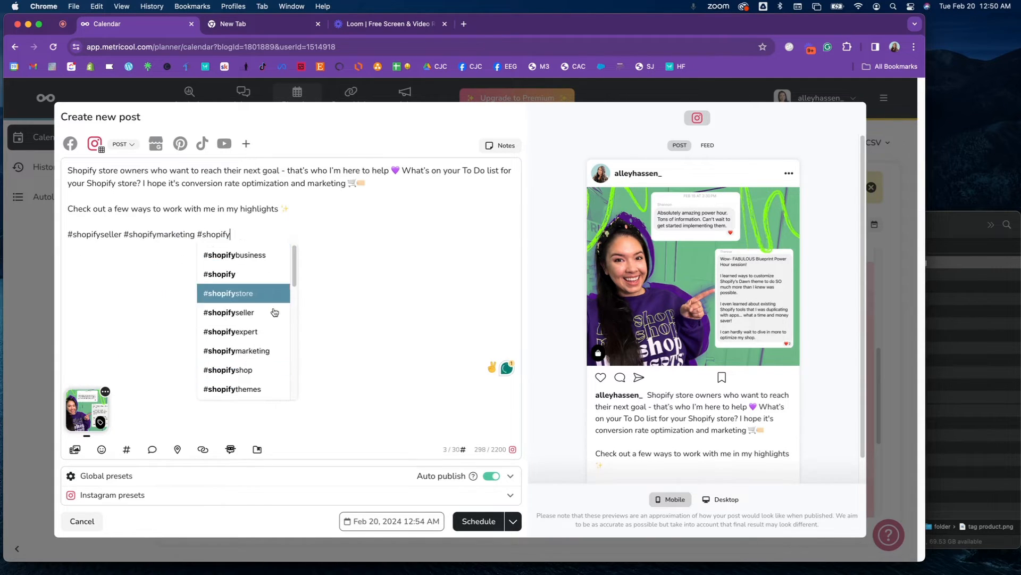
pyautogui.click(253, 256)
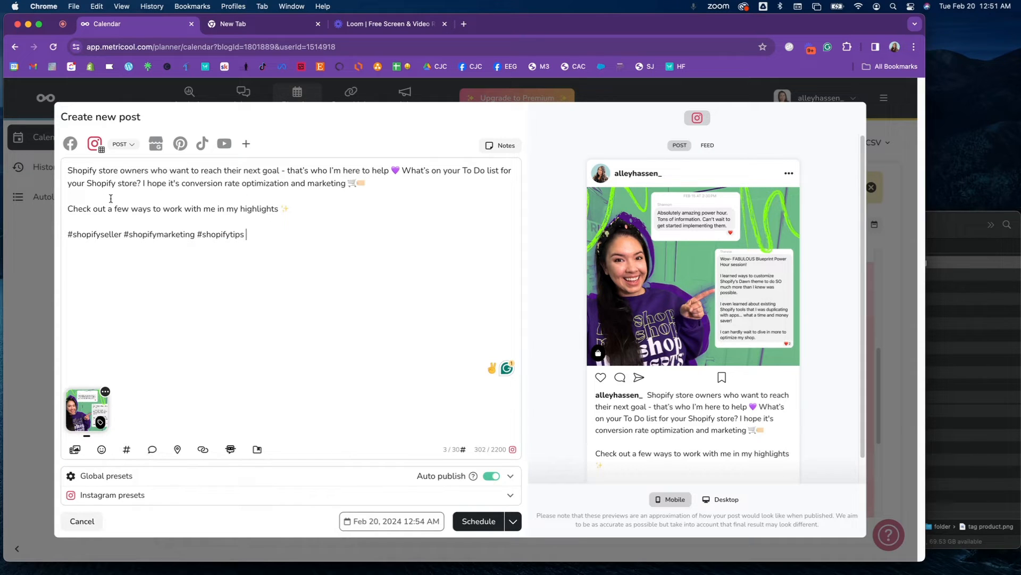
# Add Facebook as a second network for the post and delete the hashtag line from its separately edited caption.
pyautogui.click(71, 148)
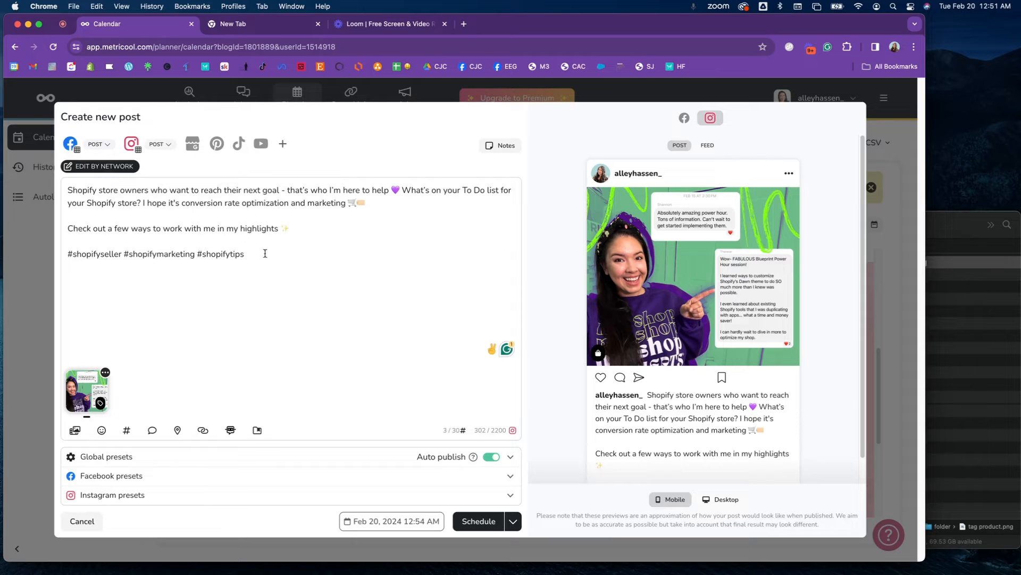
pyautogui.click(91, 166)
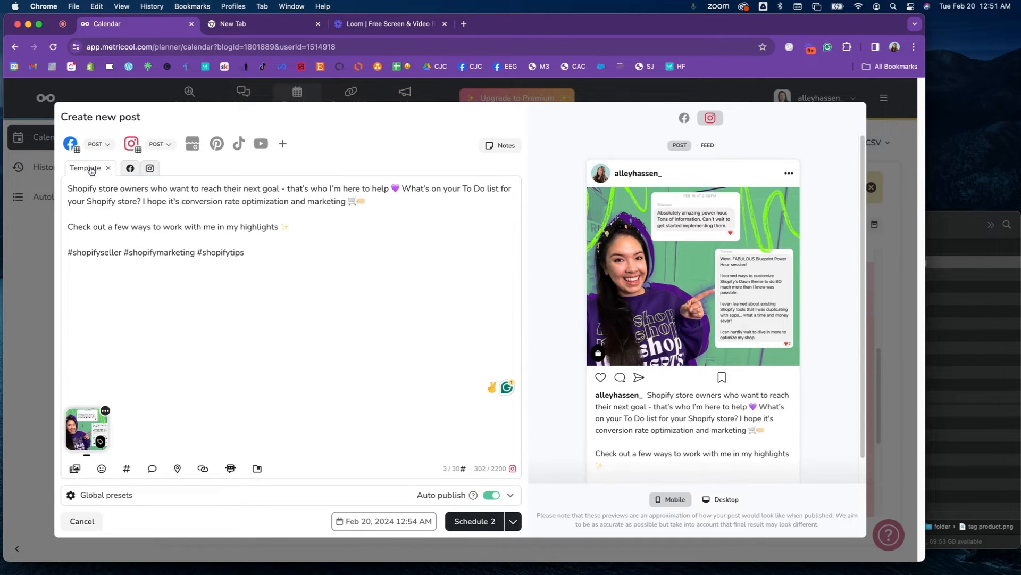
pyautogui.click(130, 168)
pyautogui.click(316, 331)
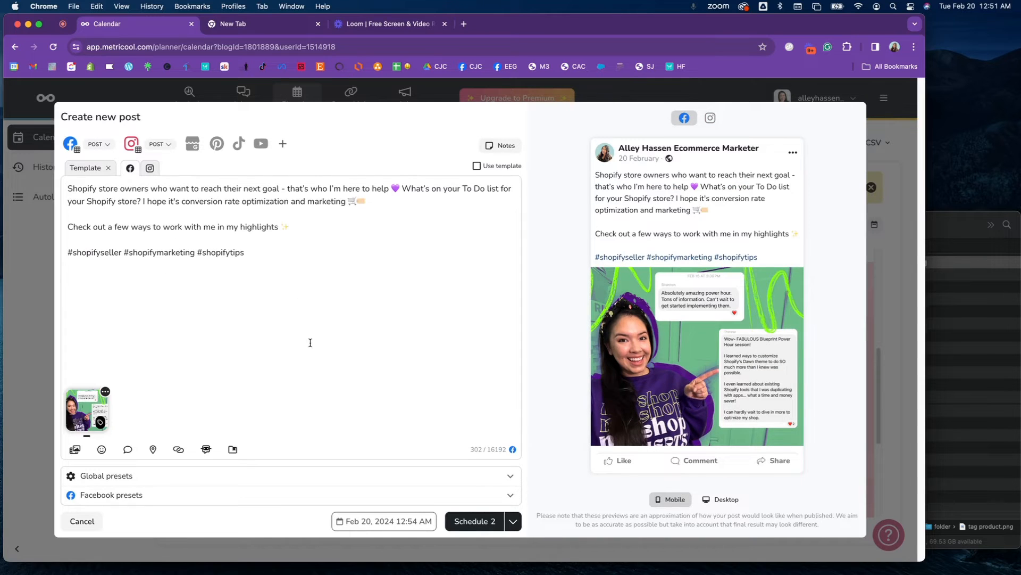
pyautogui.tripleClick(161, 258)
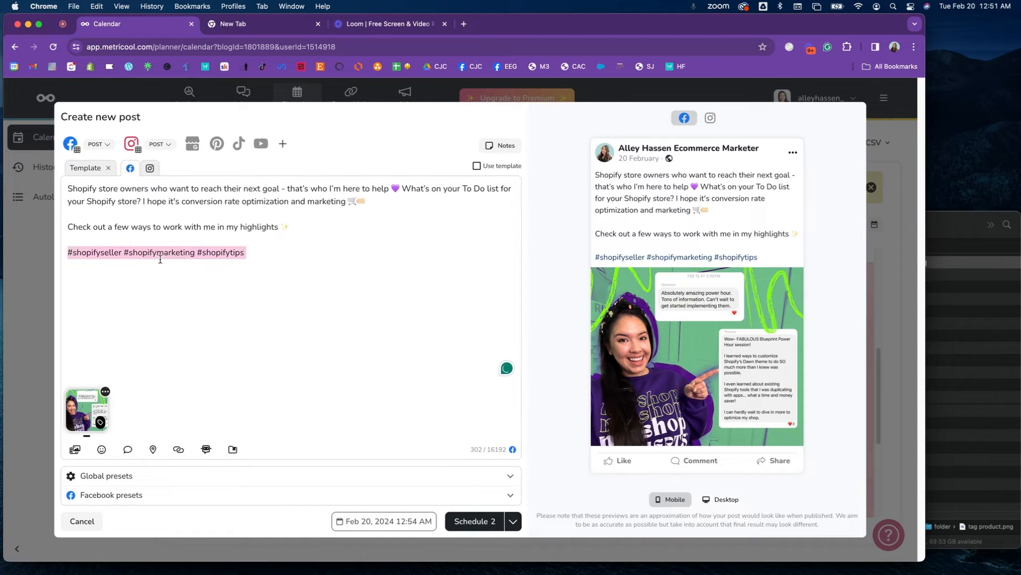
pyautogui.press('BackSpace')
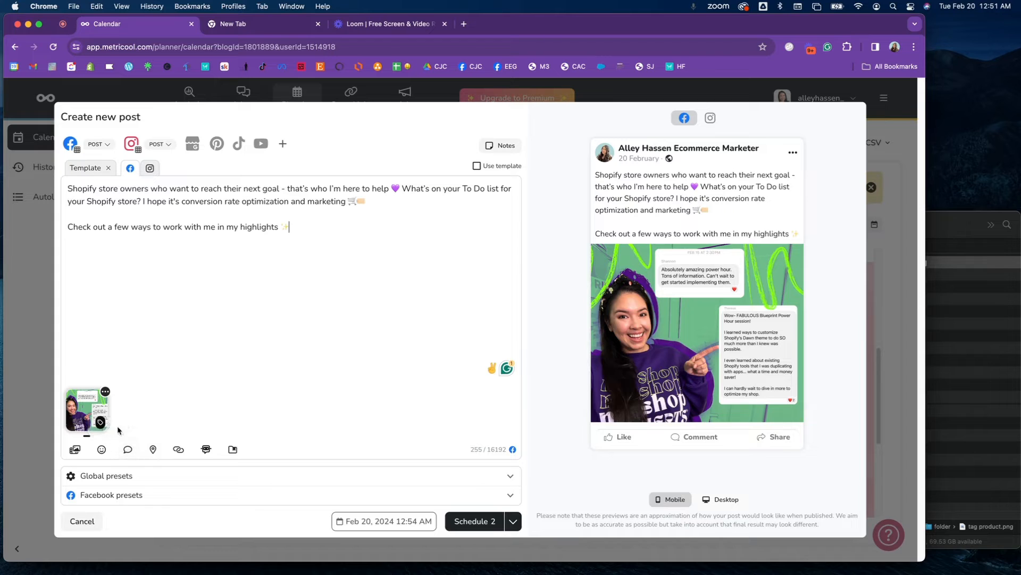
# Add the first comment "Grab my growing list of resources at: ShopsThatConvert.com" to the Facebook post.
pyautogui.click(133, 451)
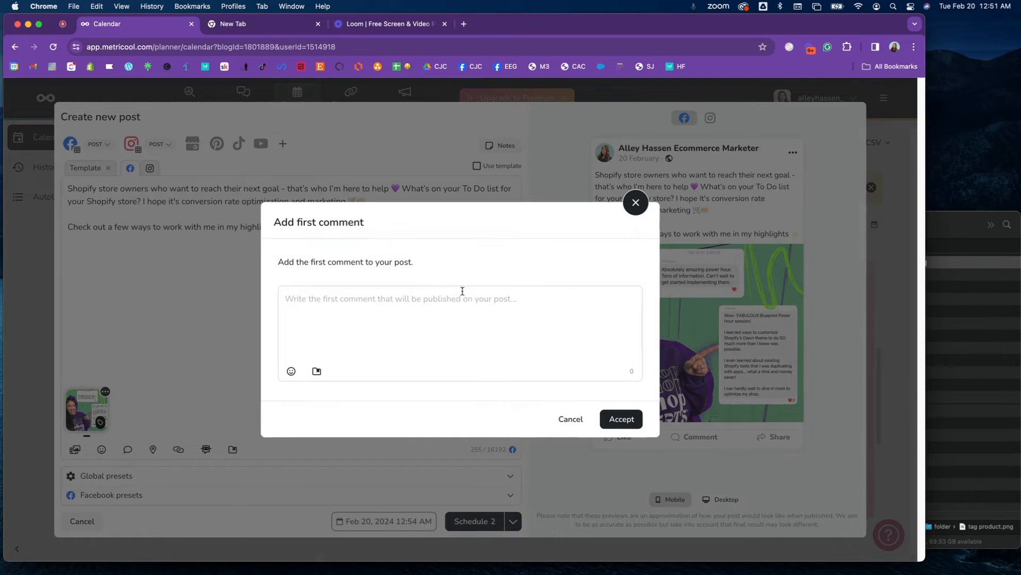
pyautogui.click(458, 314)
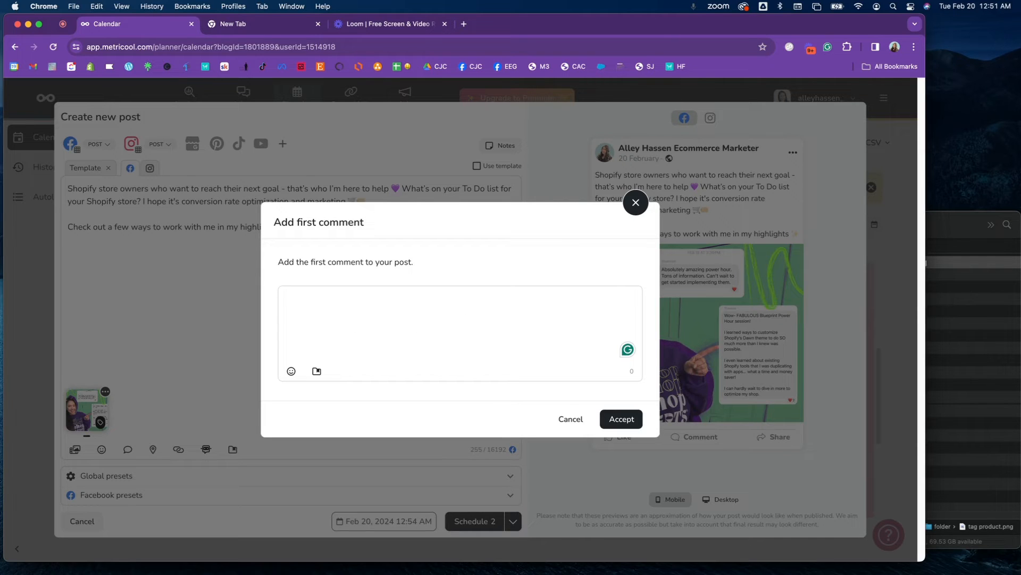
pyautogui.write('Grab my growing list of resources at: ShopsThatConvert.com')
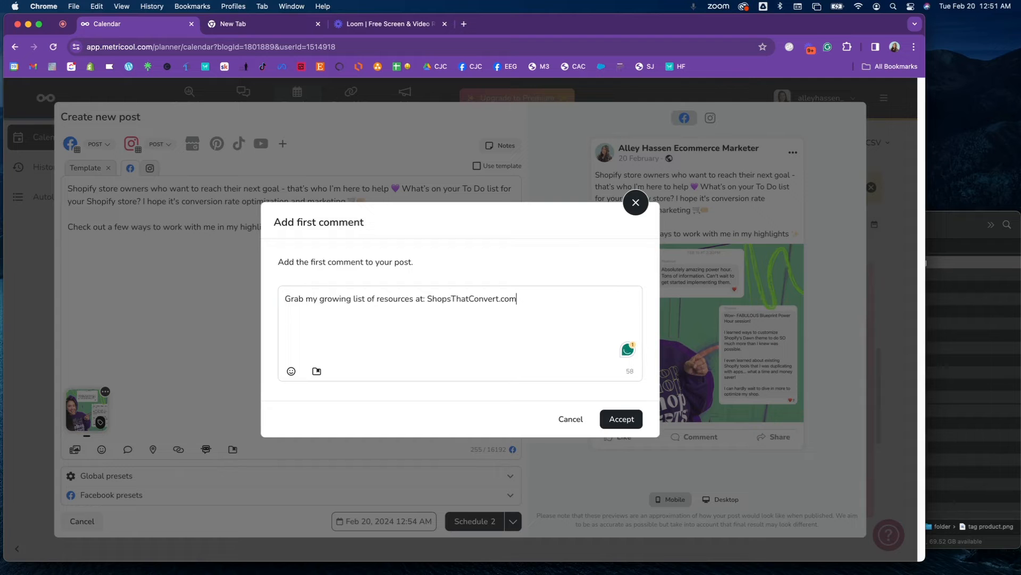
pyautogui.click(621, 418)
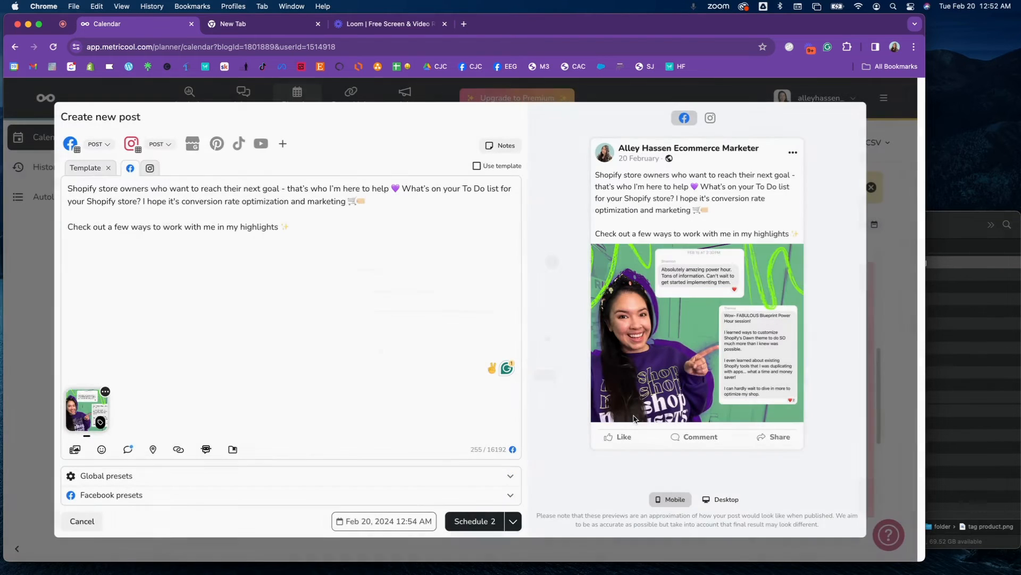
# Reword the last line of the Facebook caption to "Check out my shop with Shopify resources below", keeping the sparkle emoji.
pyautogui.doubleClick(250, 229)
pyautogui.moveTo(249, 229); pyautogui.dragTo(215, 228)
pyautogui.write('below')
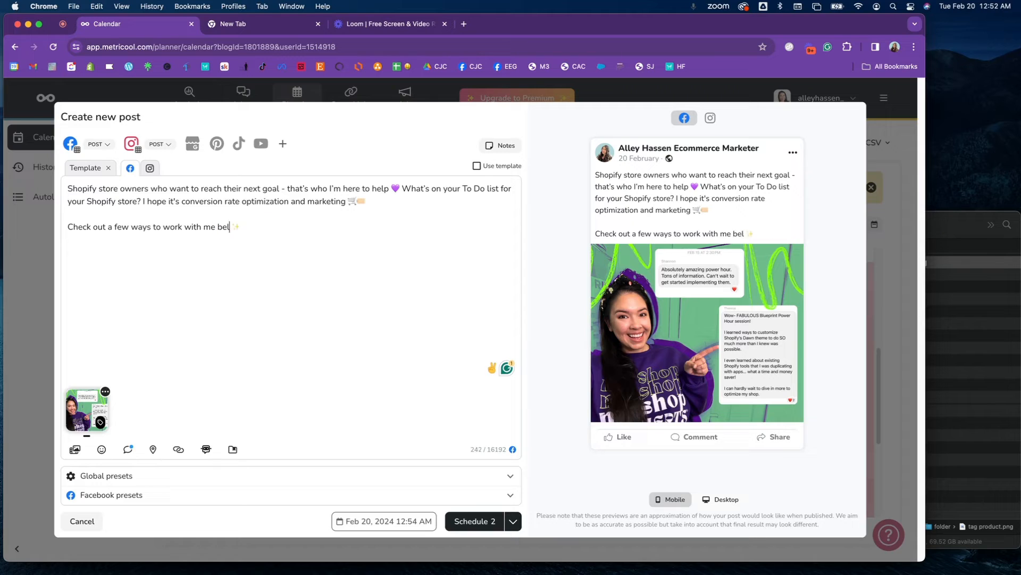
pyautogui.moveTo(108, 227); pyautogui.dragTo(203, 228)
pyautogui.write('my shop with Shopify resources')
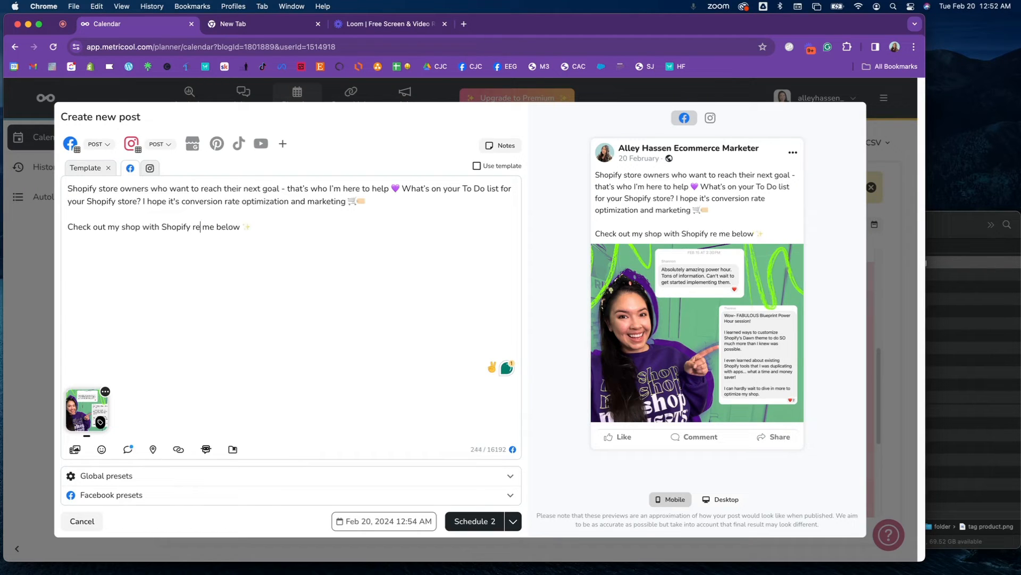
pyautogui.press('BackSpace')
# Compare the Facebook and Instagram versions and previews of the post, and check the Facebook first comment.
pyautogui.click(150, 168)
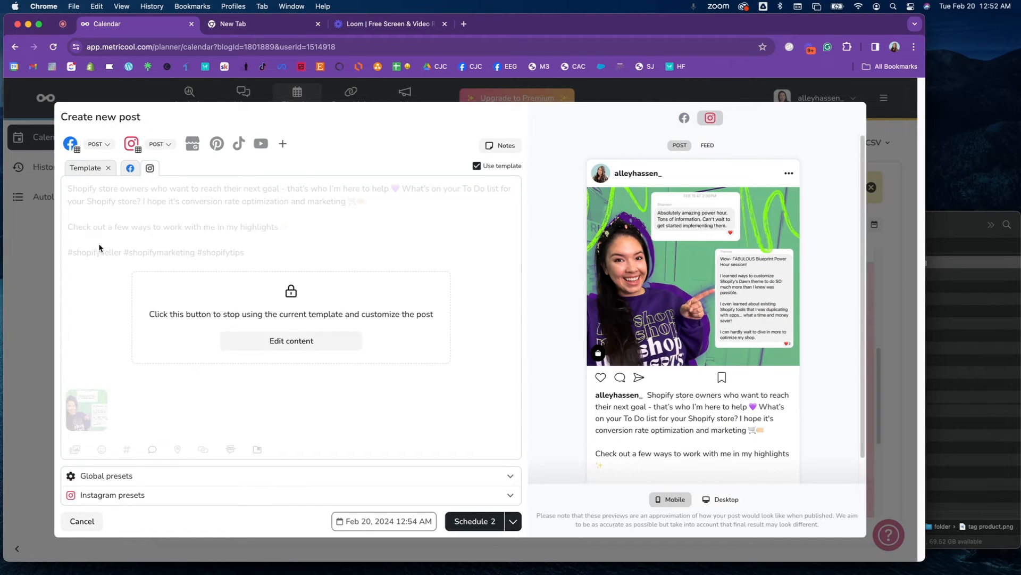
pyautogui.click(129, 170)
pyautogui.click(149, 170)
pyautogui.click(684, 119)
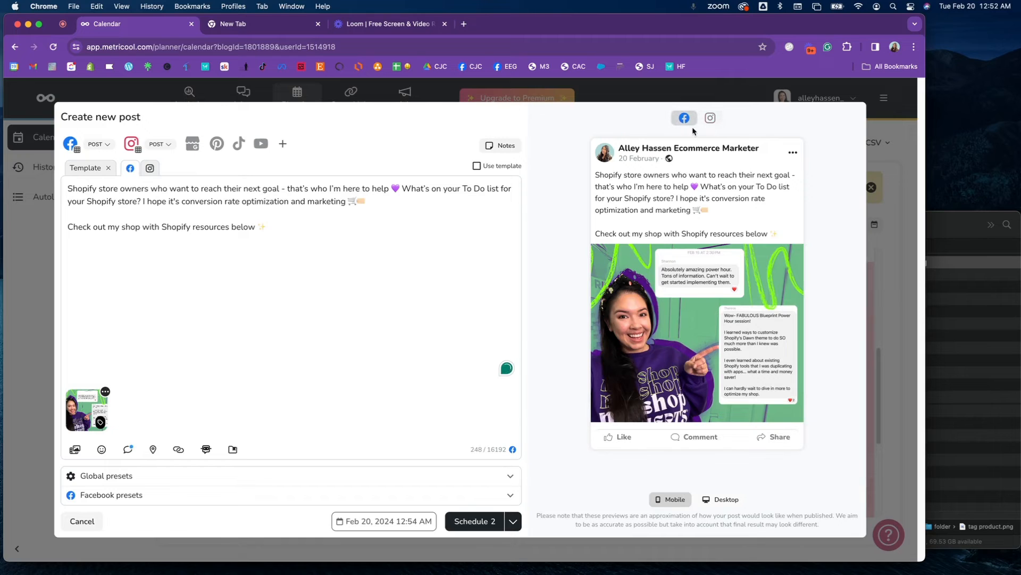
pyautogui.click(711, 118)
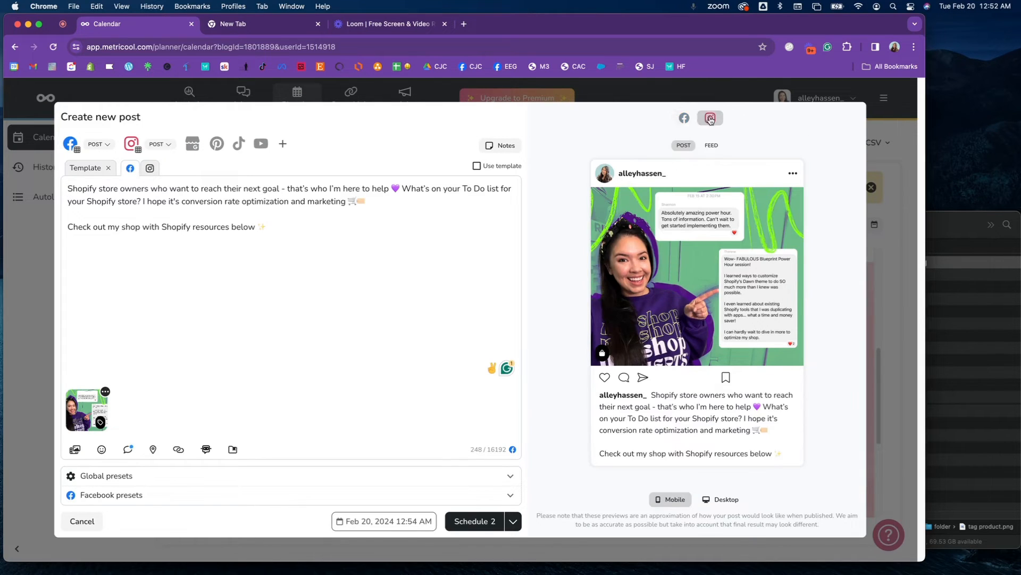
pyautogui.click(708, 146)
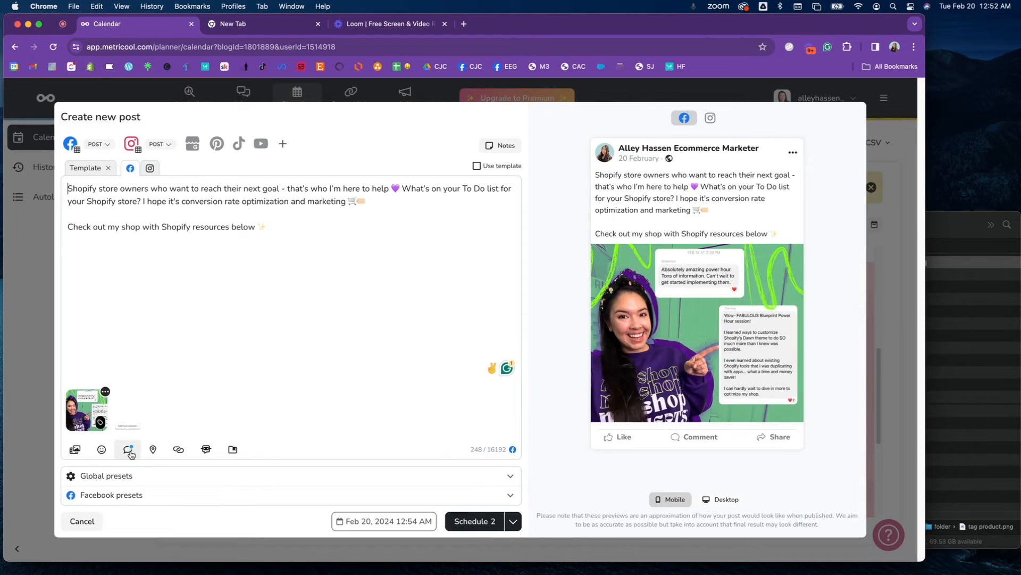
pyautogui.click(129, 450)
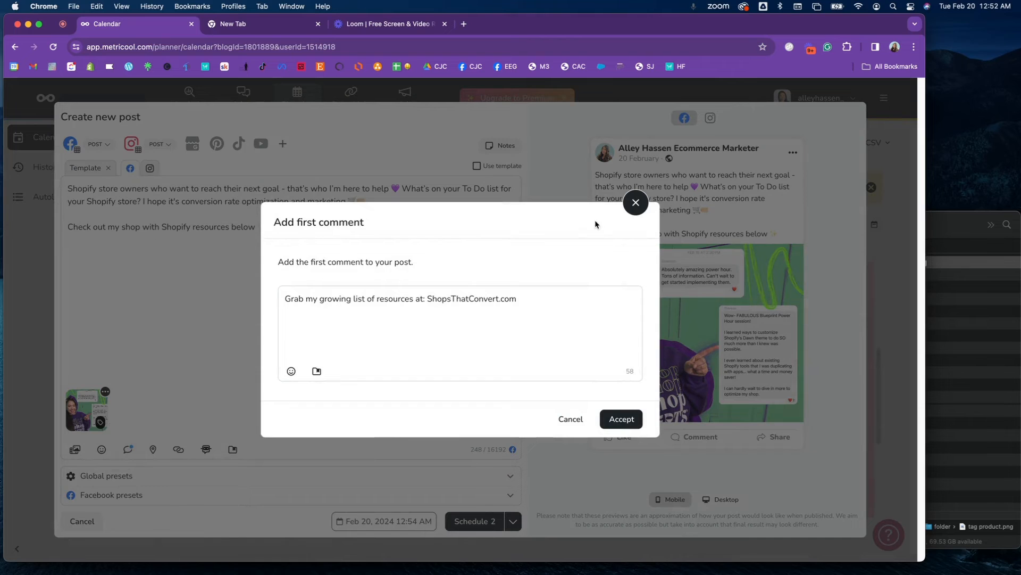
pyautogui.click(636, 202)
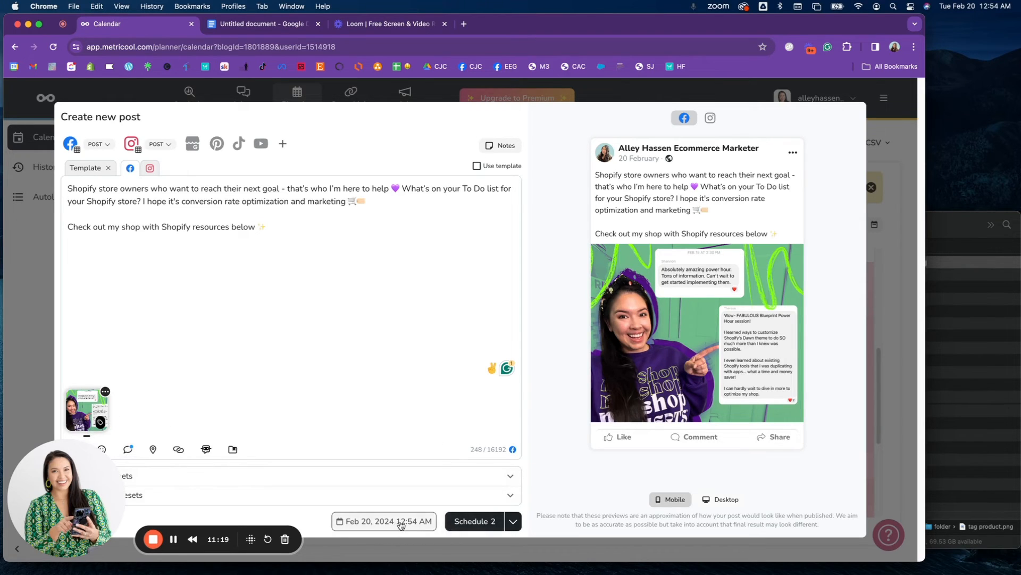
# Set the publishing time to Feb 21, 2024 at 9:00 AM and schedule the post for both networks.
pyautogui.click(373, 526)
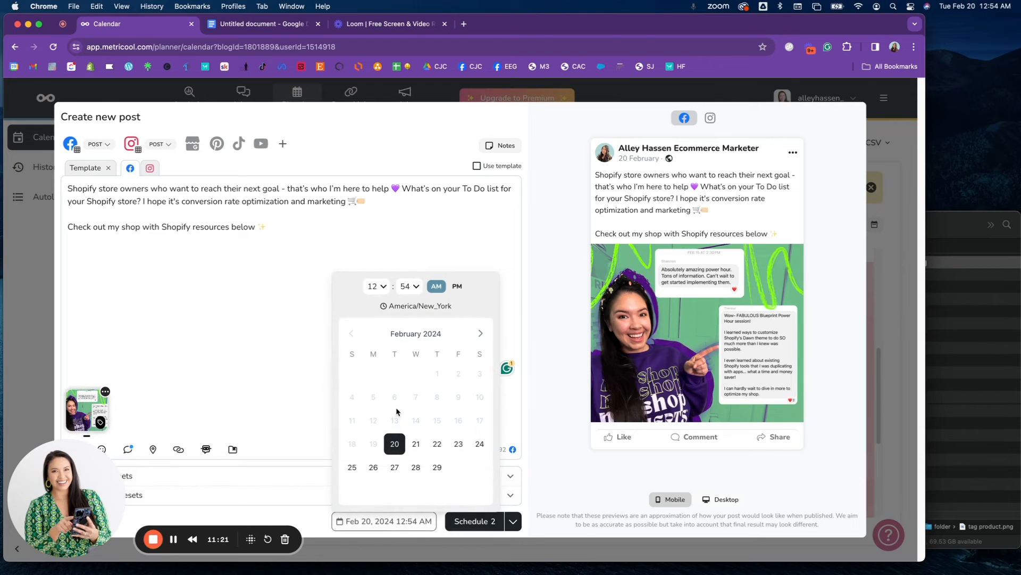
pyautogui.click(416, 445)
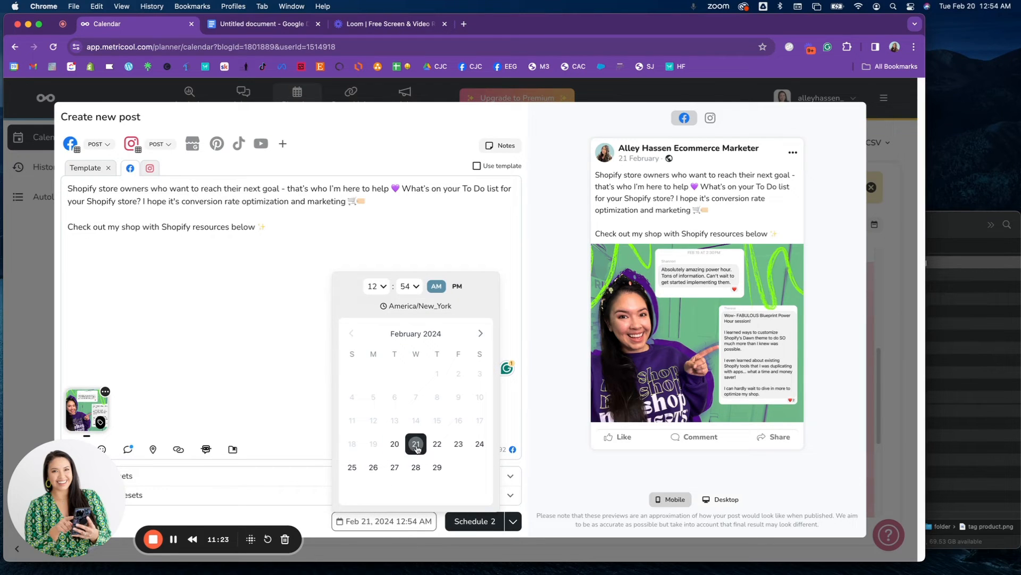
pyautogui.click(372, 288)
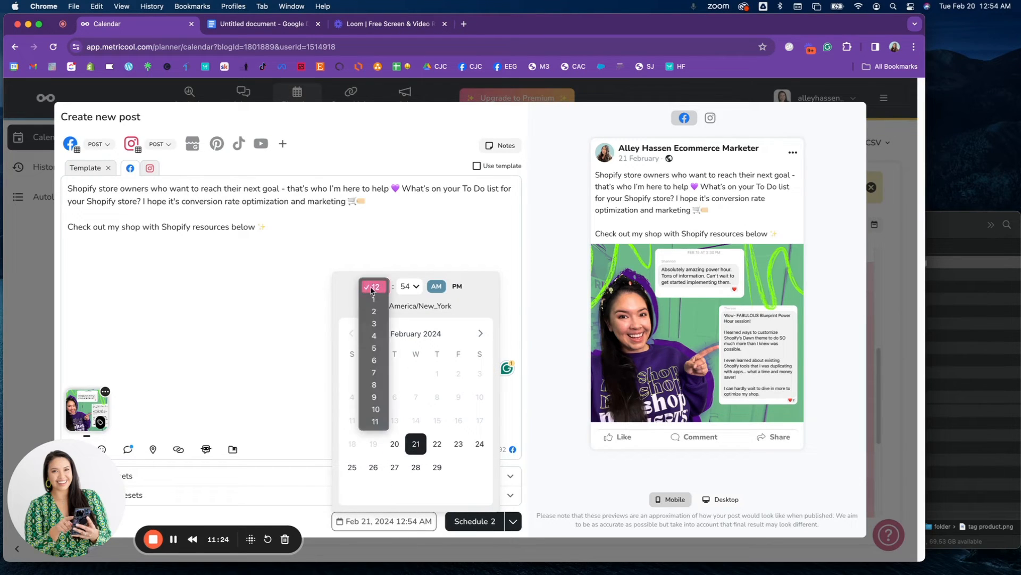
pyautogui.click(375, 397)
pyautogui.click(413, 289)
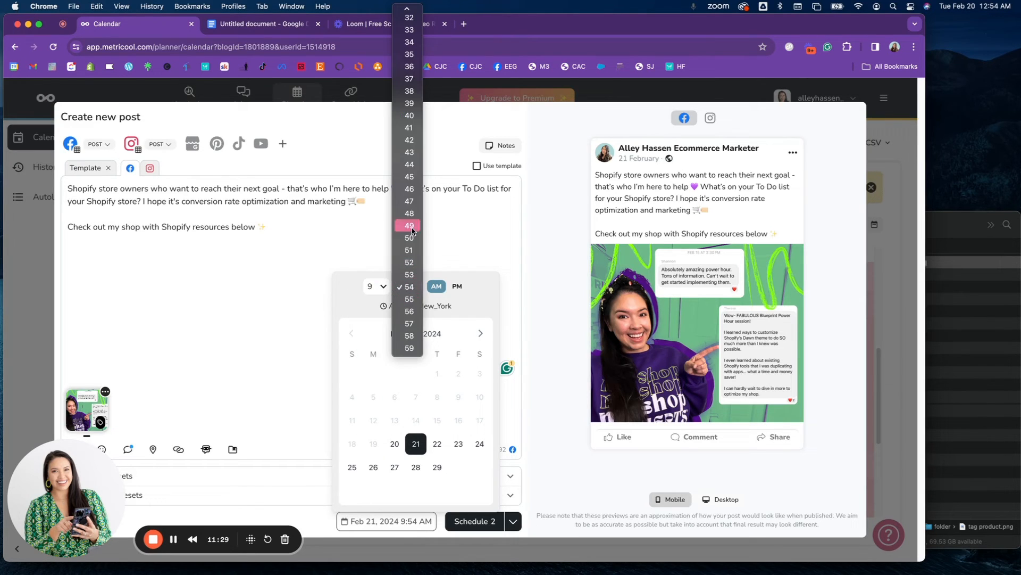
pyautogui.scroll(10, 410, 290)
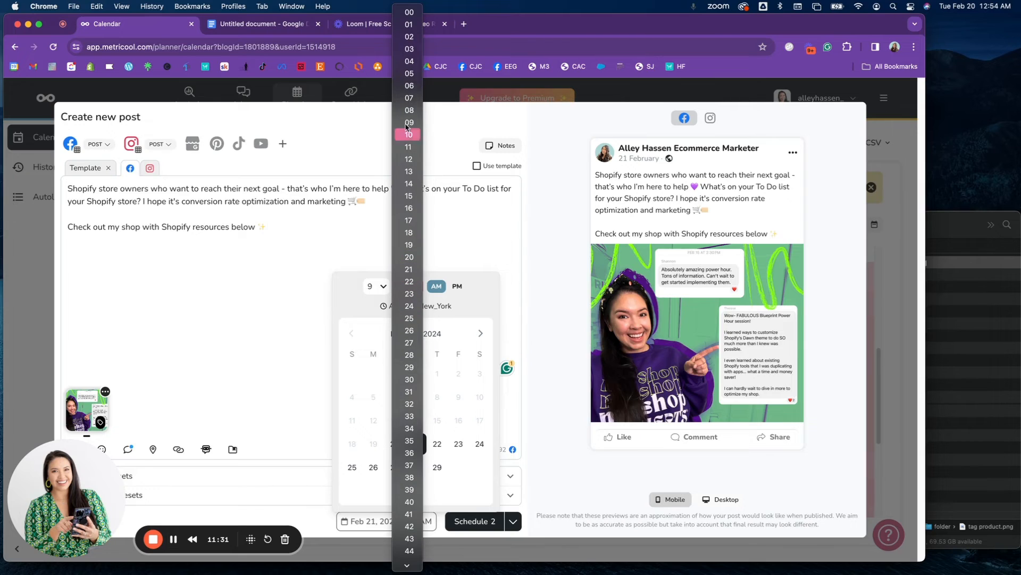
pyautogui.click(416, 12)
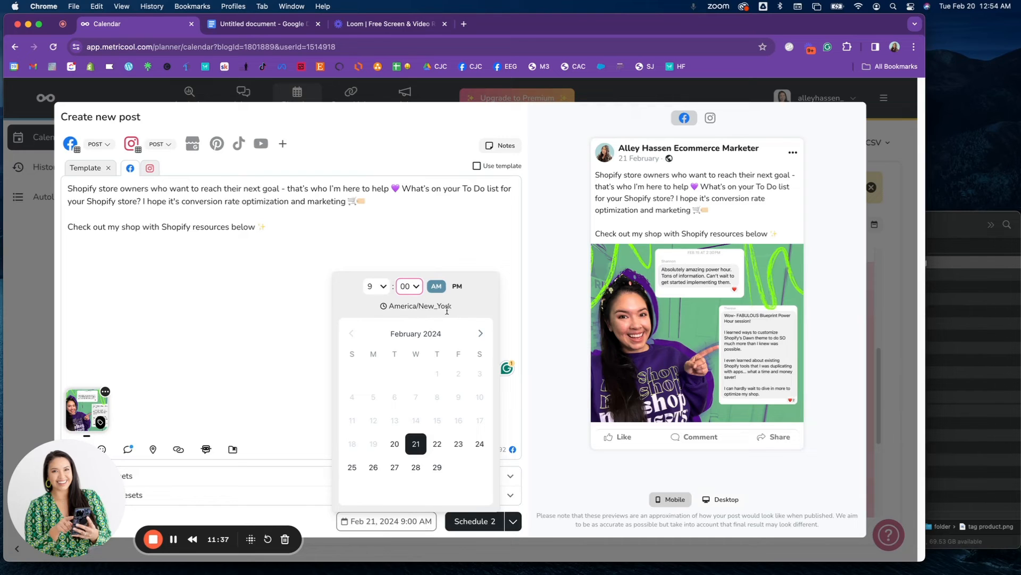
pyautogui.click(390, 523)
pyautogui.click(490, 529)
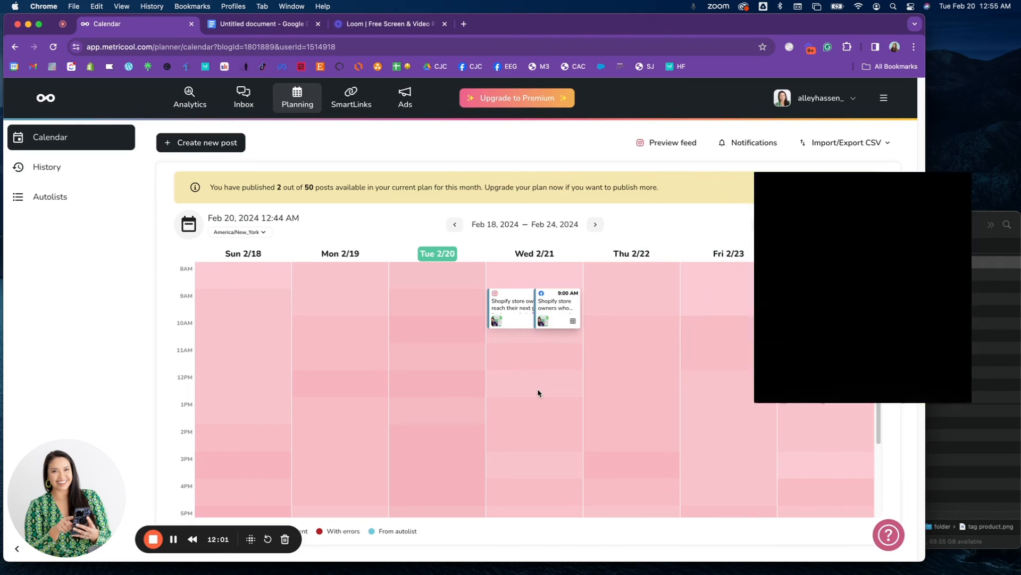
# Open the analytics section and display the summary across all connected accounts.
pyautogui.moveTo(511, 321)
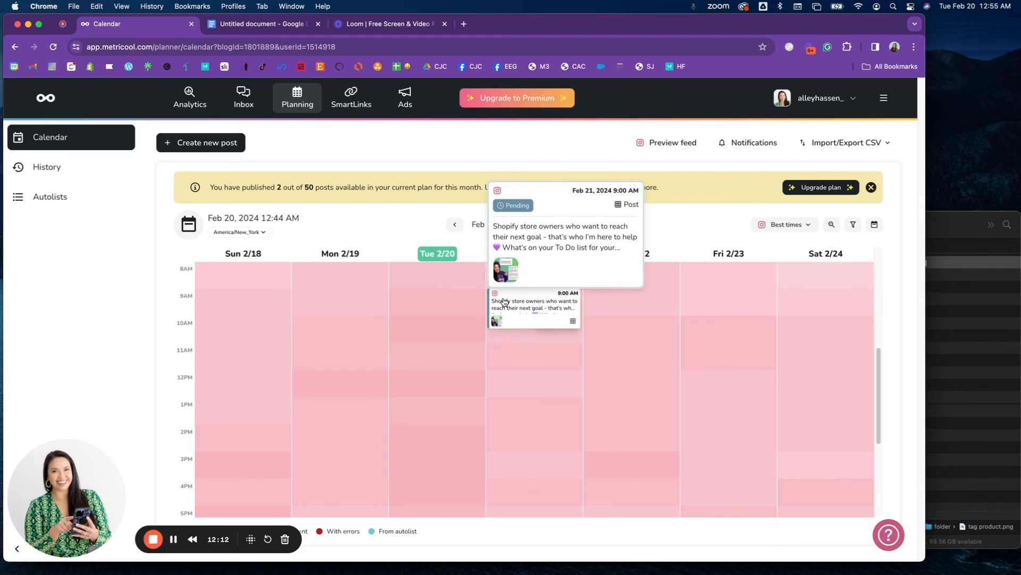
pyautogui.moveTo(562, 311)
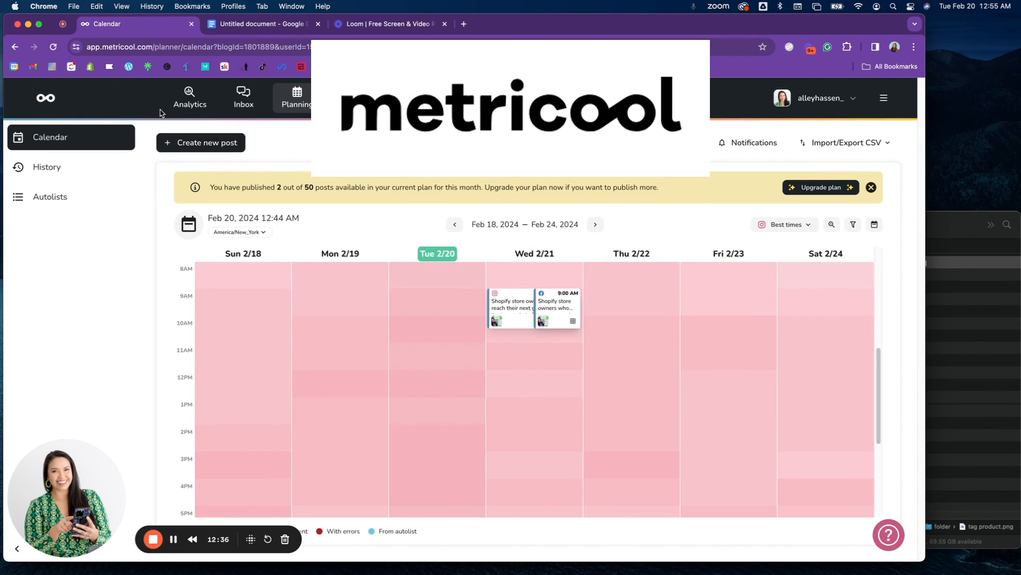
pyautogui.click(47, 100)
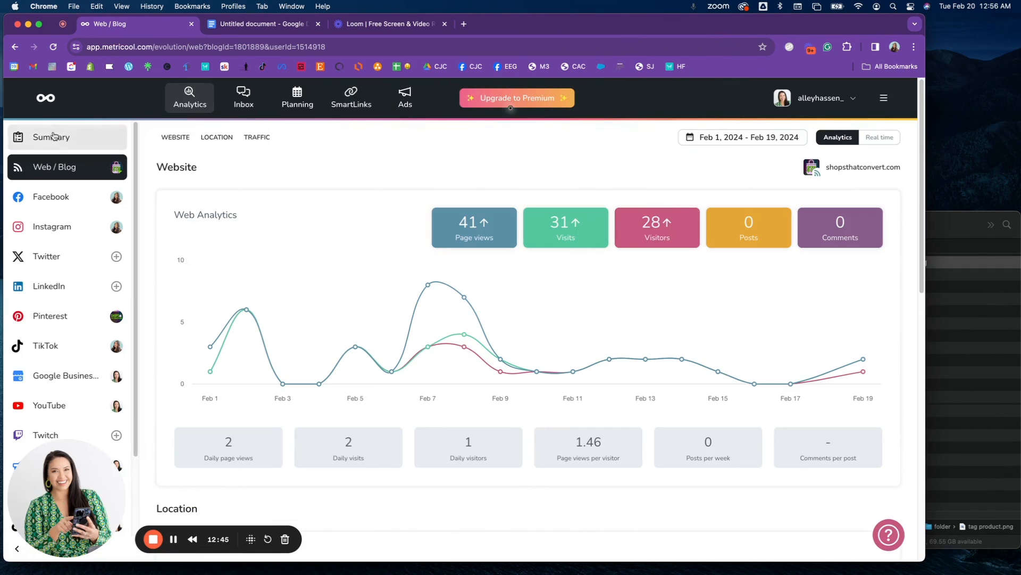
pyautogui.click(53, 138)
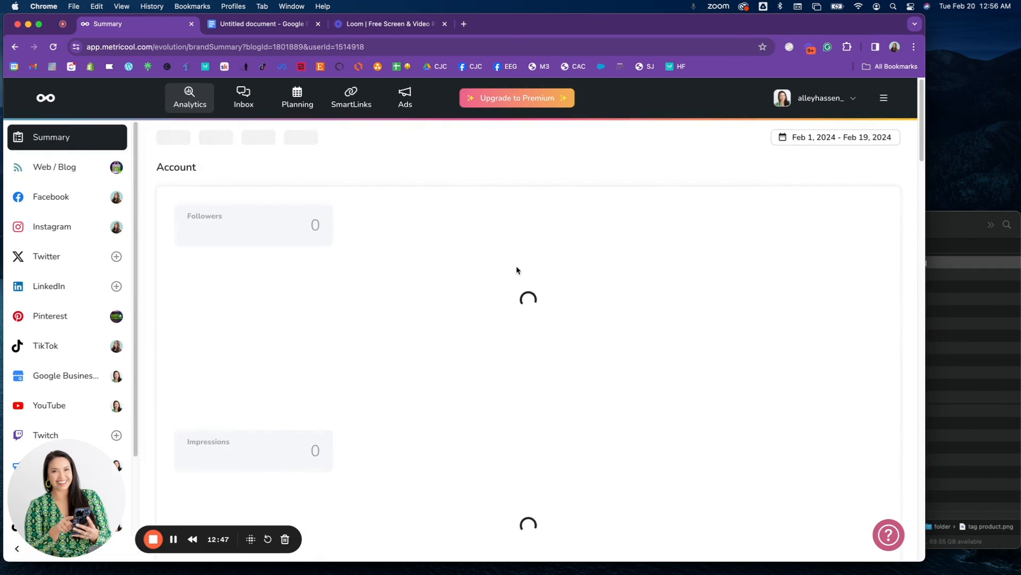